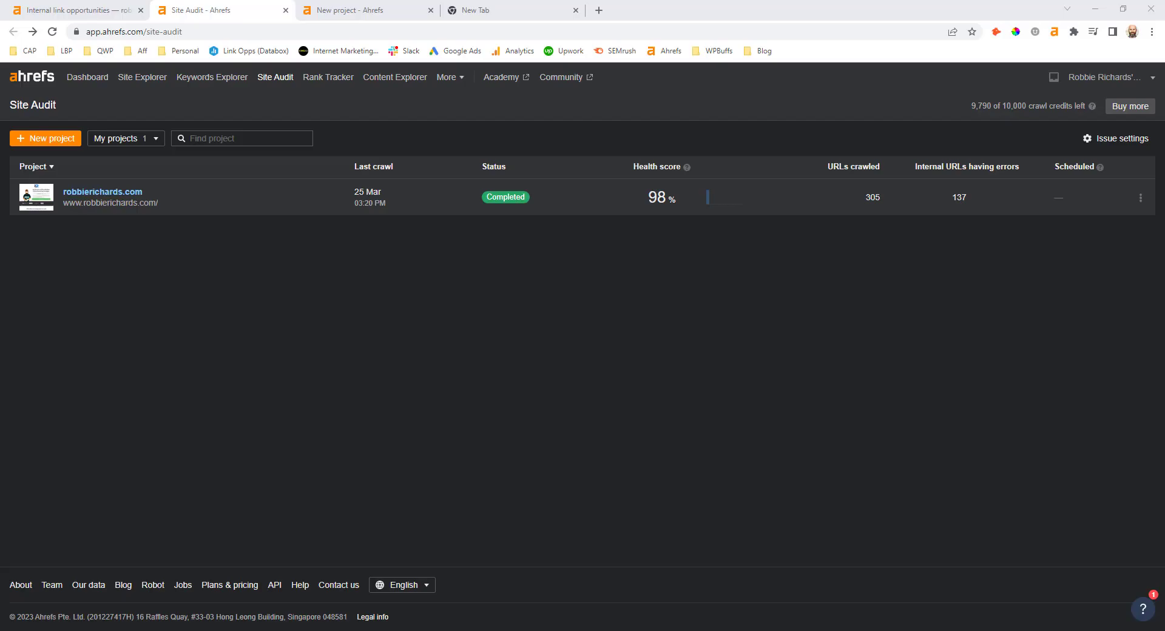
Step: Open the site's audit project and its Internal link opportunities report showing 190 results
click(364, 17)
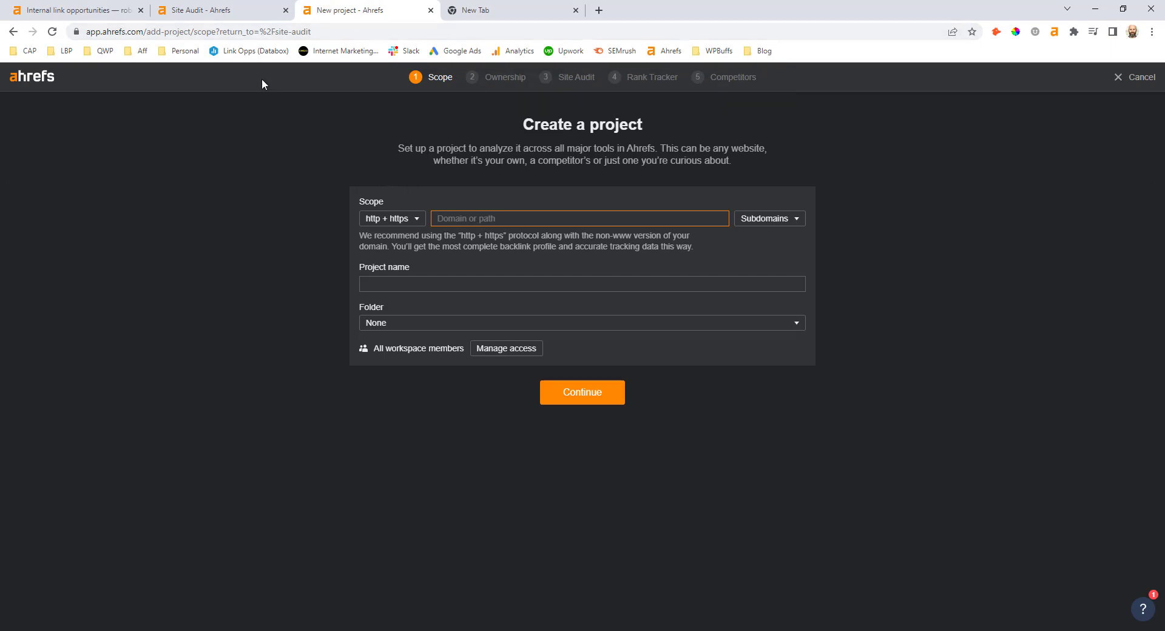
click(230, 18)
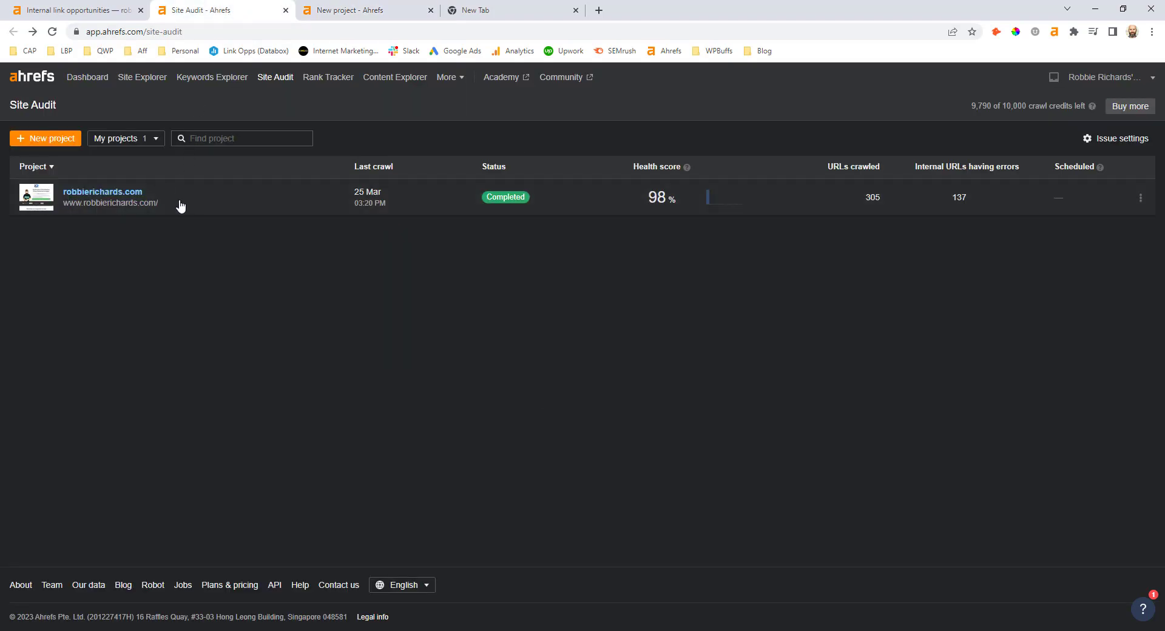
click(98, 194)
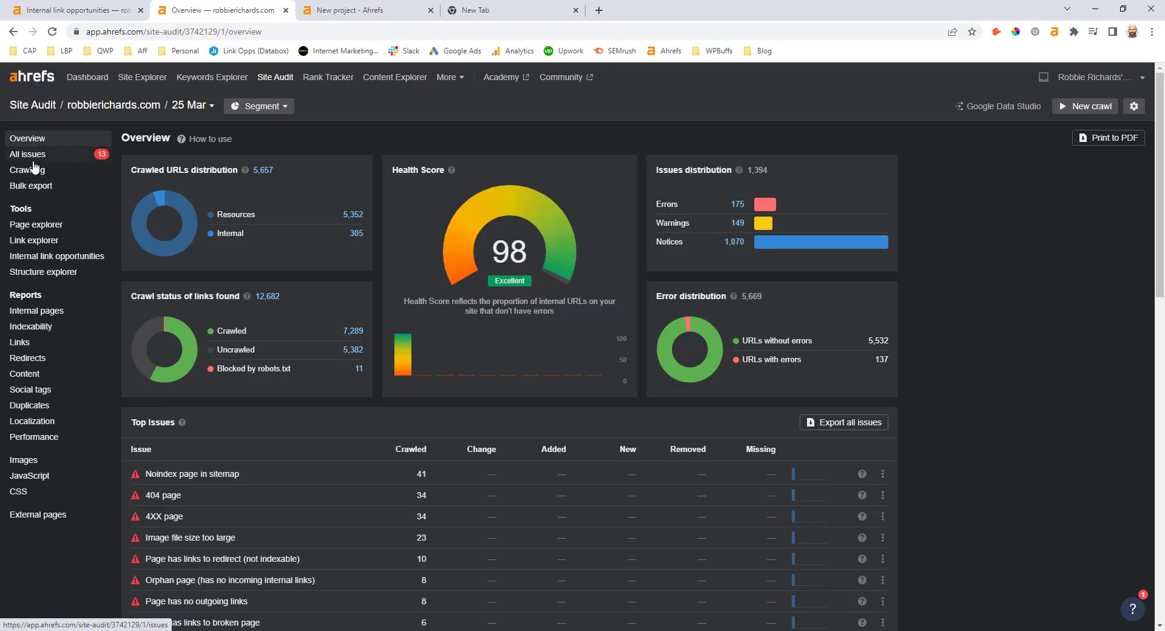
click(43, 258)
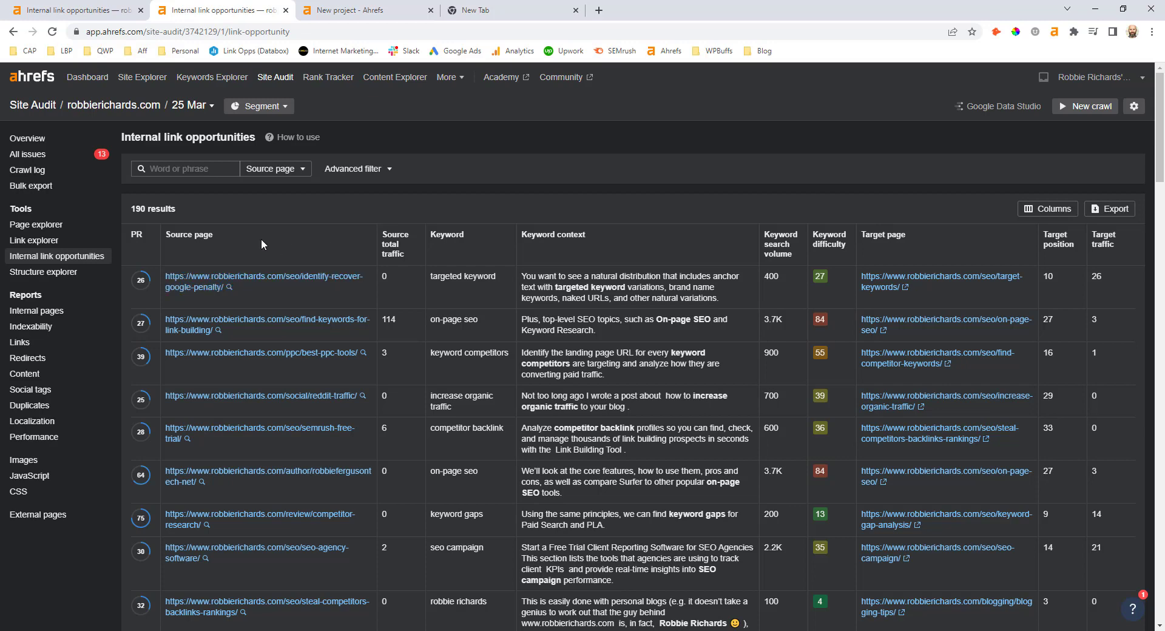
Step: Expand the advanced filter and inspect the first rule's field list without changing it
mouse_move(135, 239)
mouse_move(397, 252)
click(353, 168)
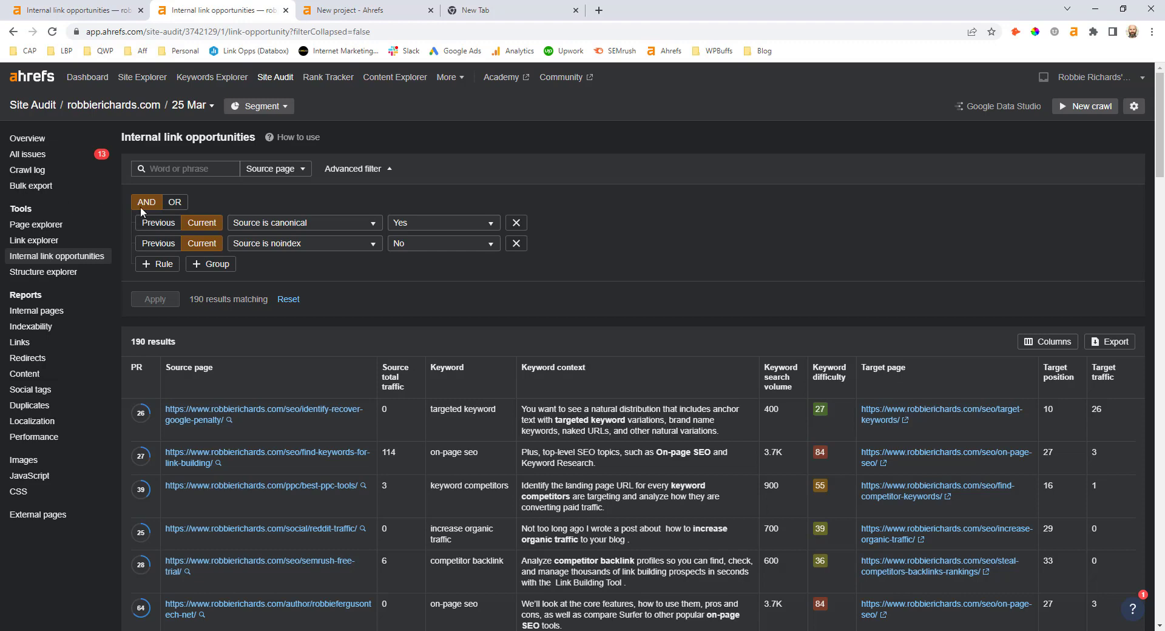
click(290, 223)
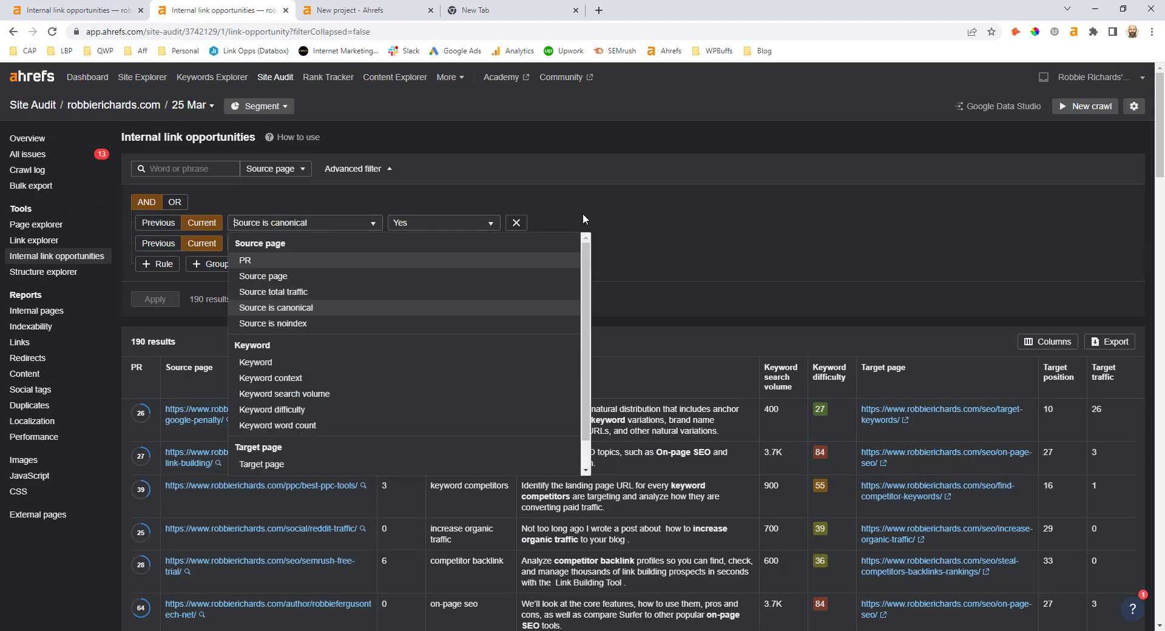
click(642, 196)
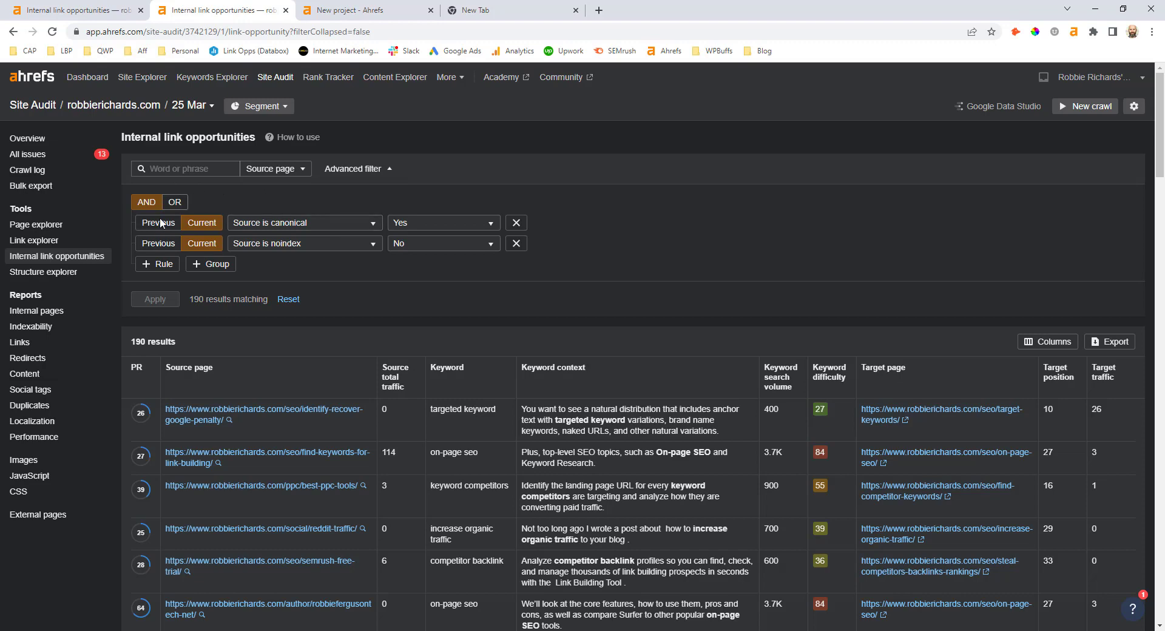
Step: Add a third filter rule using the Target page field
click(158, 264)
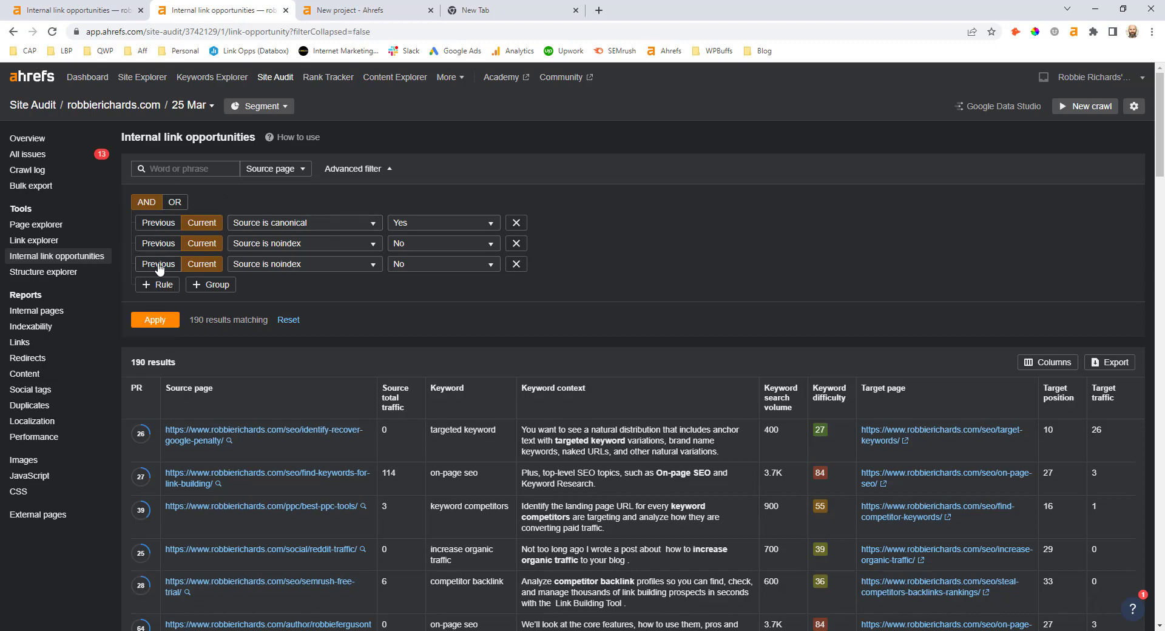
click(270, 265)
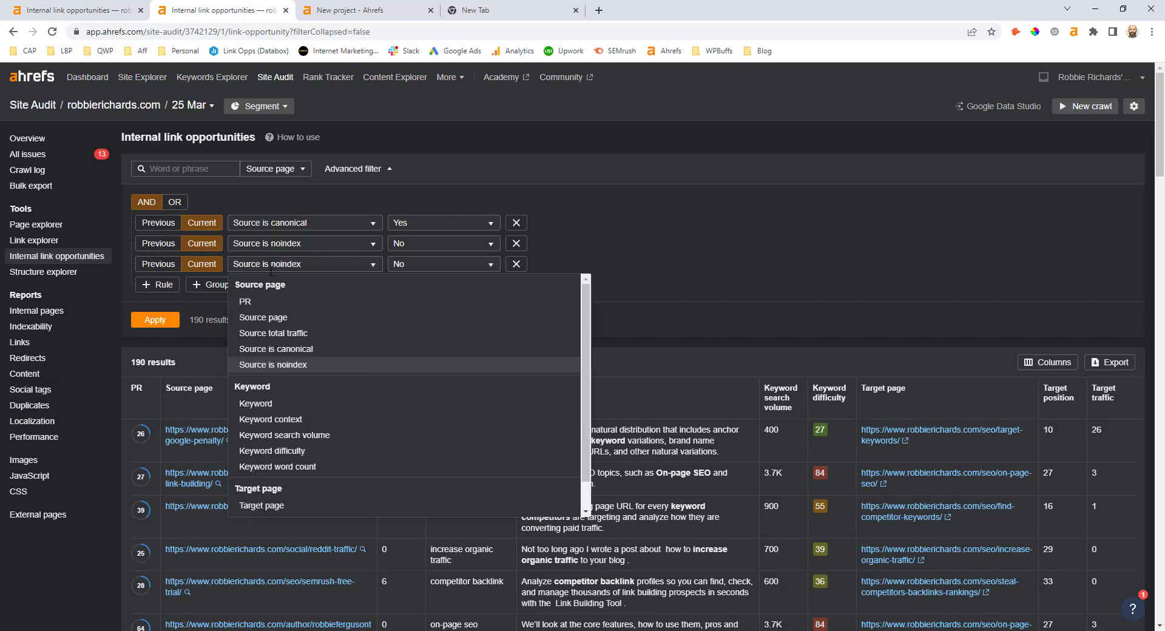
scroll(269, 361, down, 1)
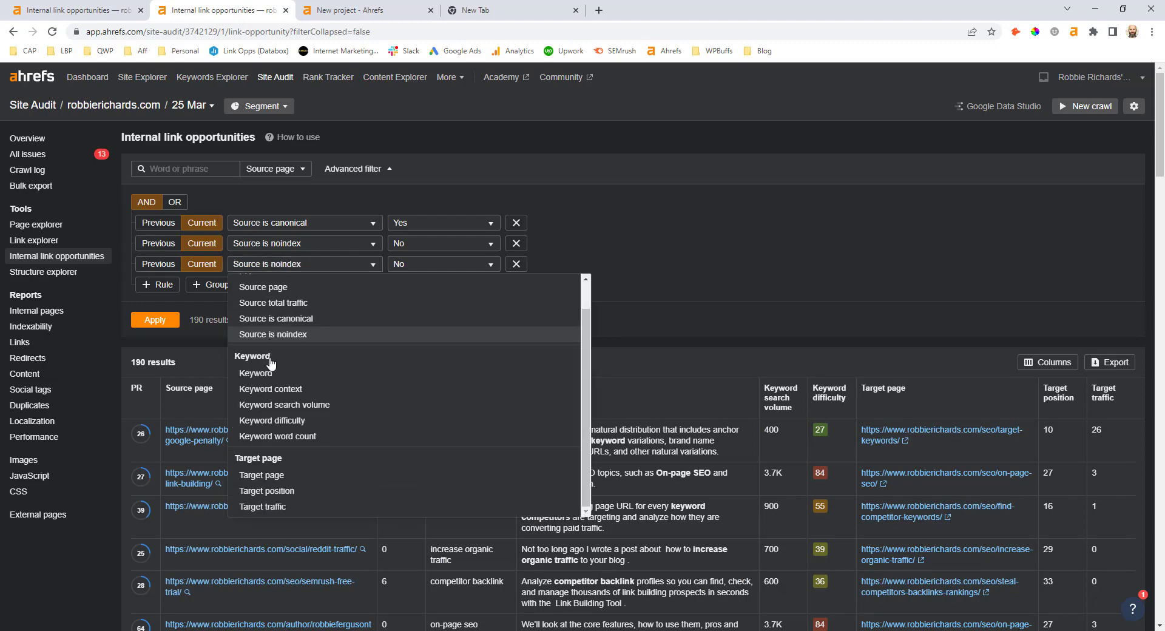
click(274, 476)
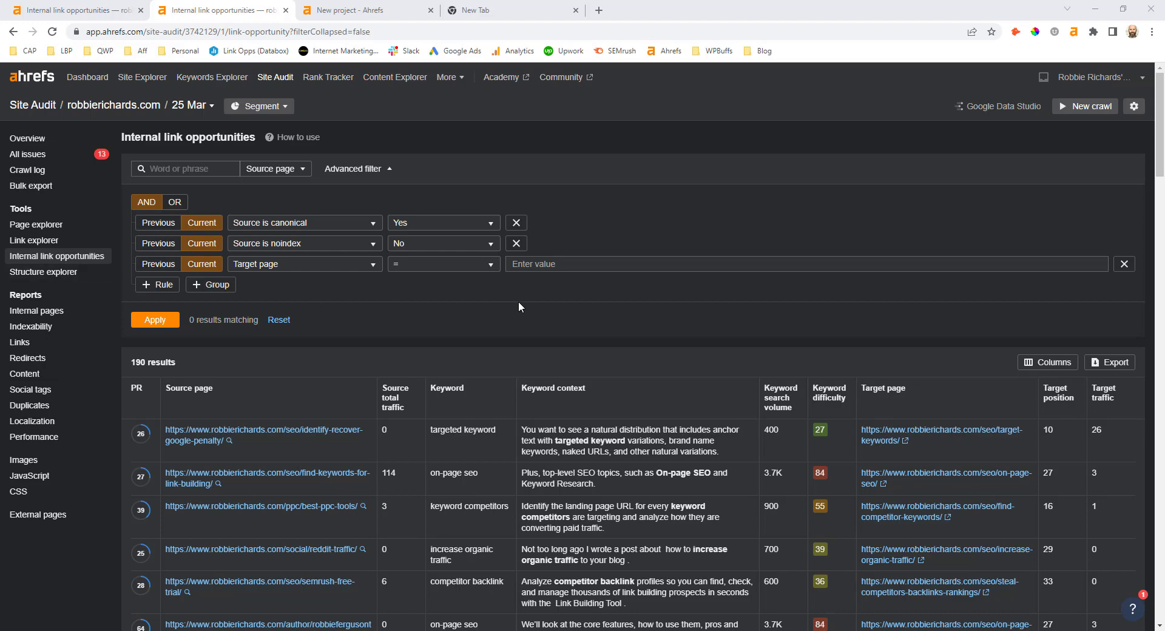
Step: Set the rule to Target page = the pasted /seo/target-keywords/ URL
click(531, 264)
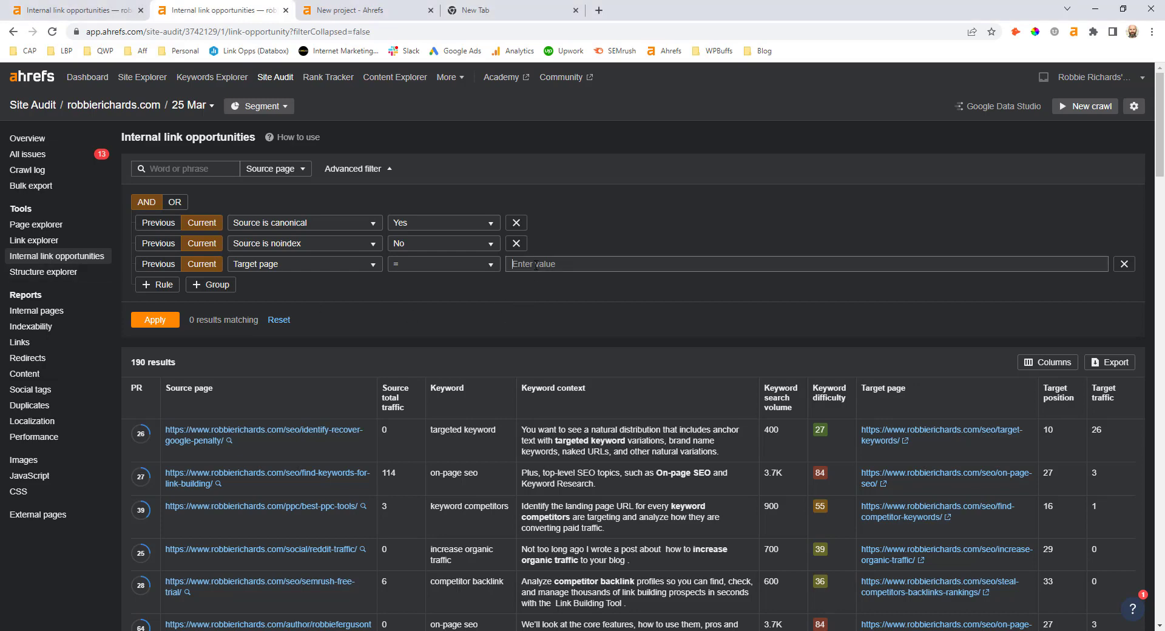
right_click(531, 262)
click(635, 271)
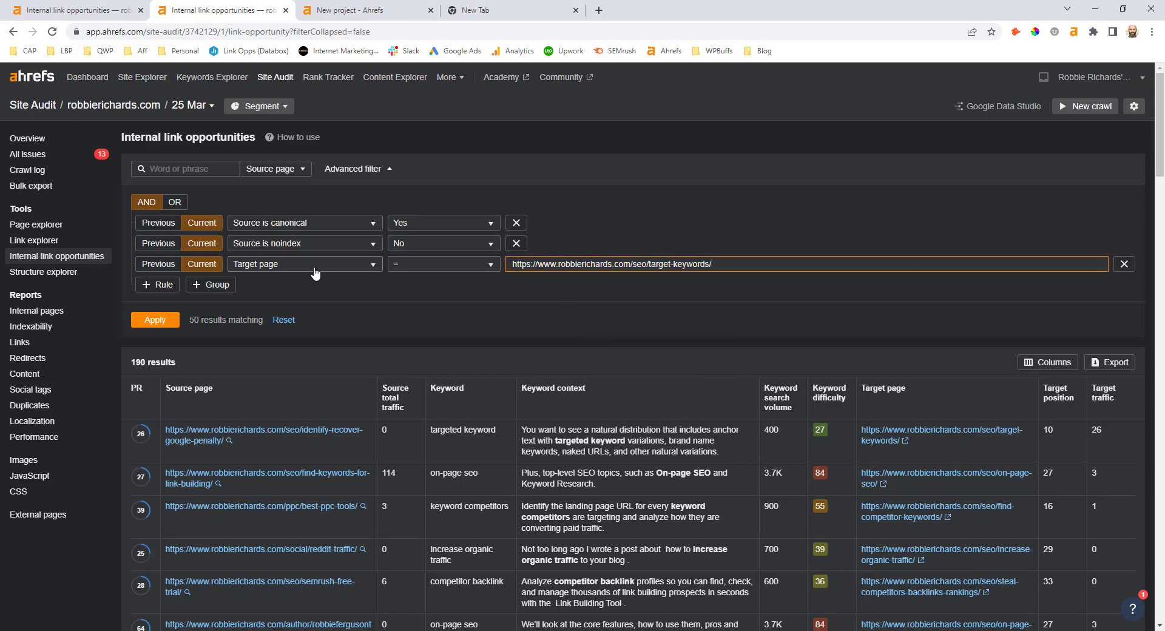
click(268, 269)
click(442, 264)
click(610, 296)
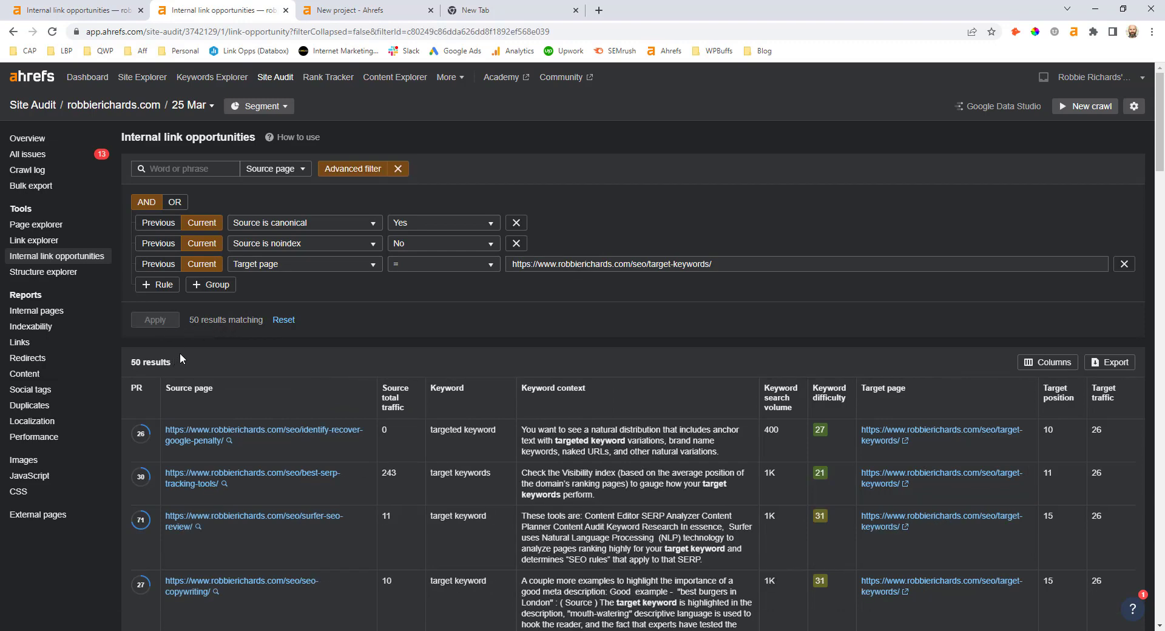
Step: Add a fourth filter rule requiring PR ≥ 20
scroll(171, 354, down, 4)
scroll(297, 304, up, 2)
scroll(297, 300, up, 1)
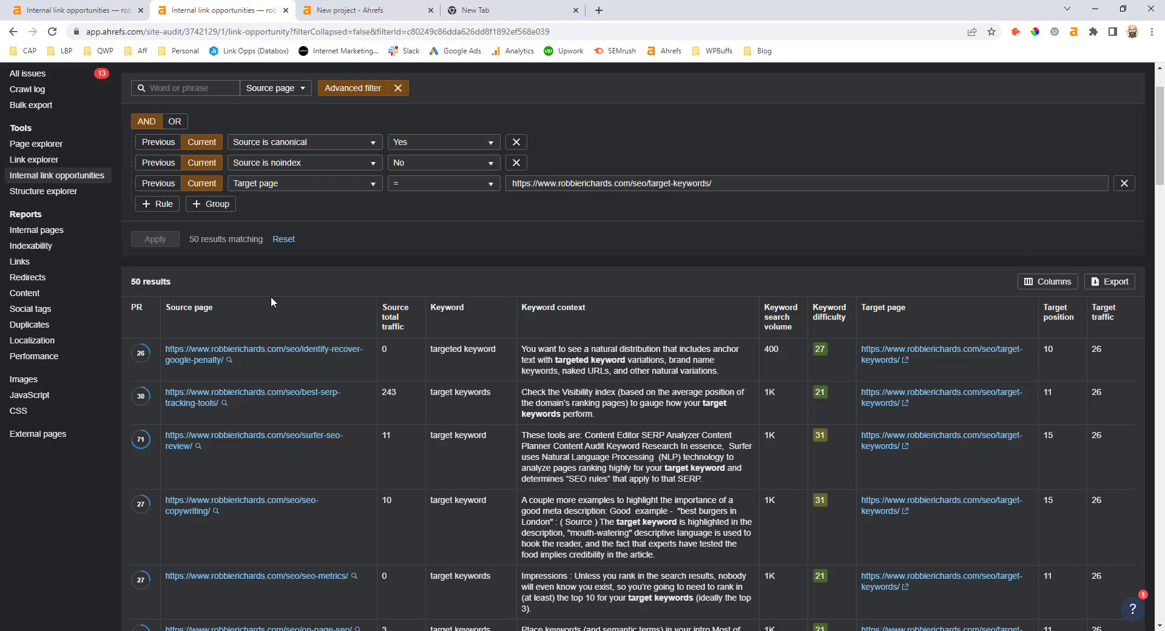
click(165, 208)
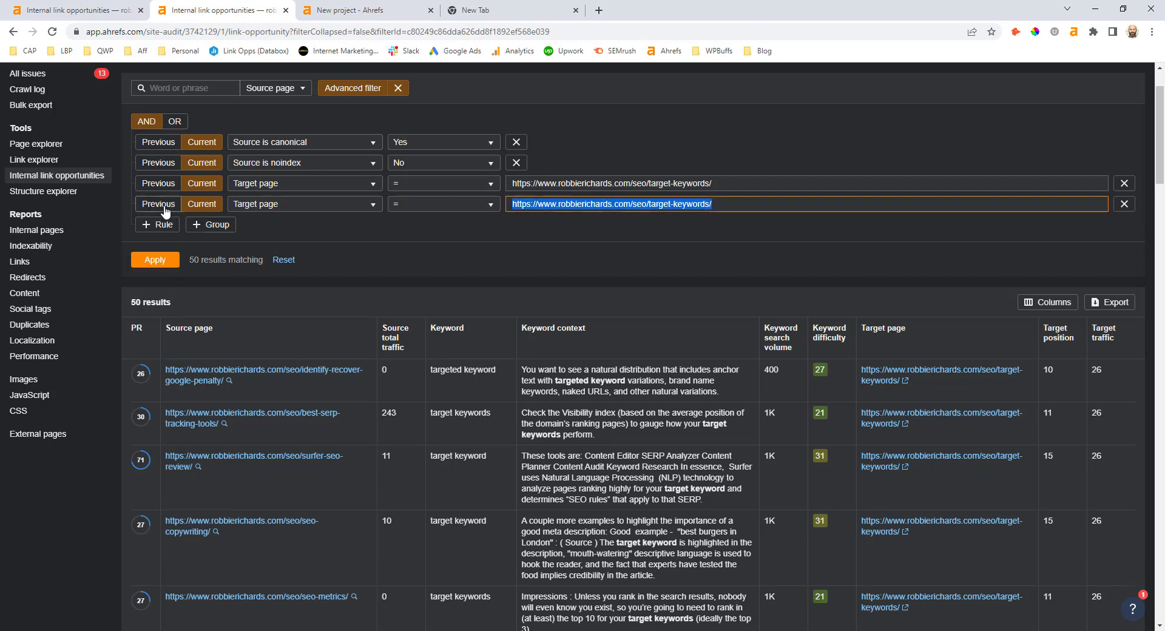
click(257, 206)
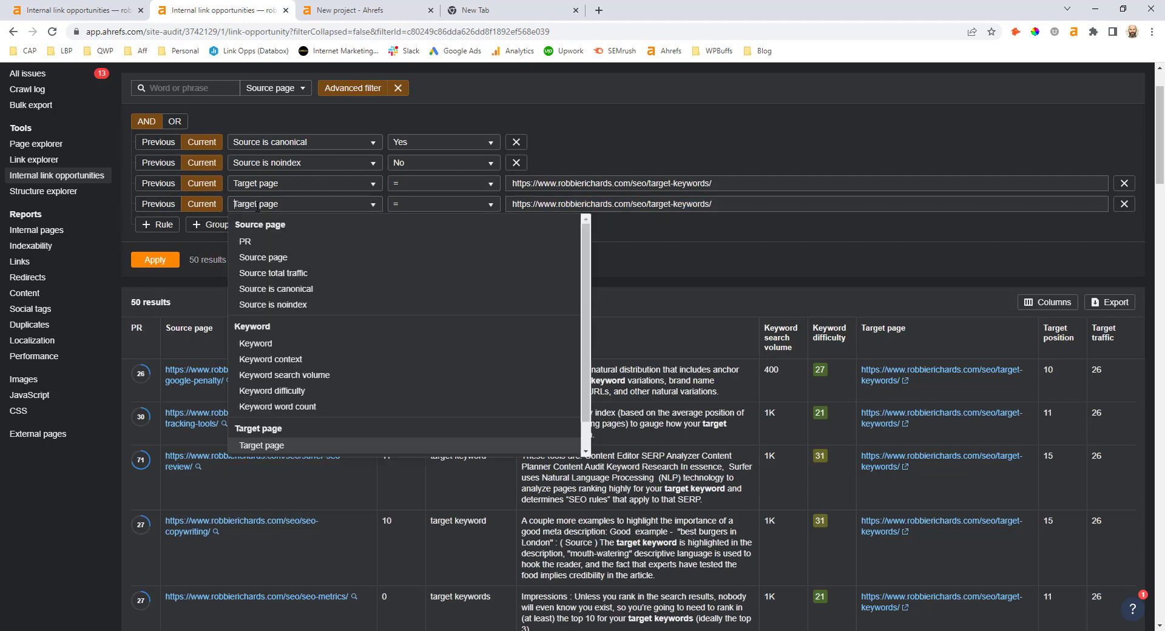
click(258, 242)
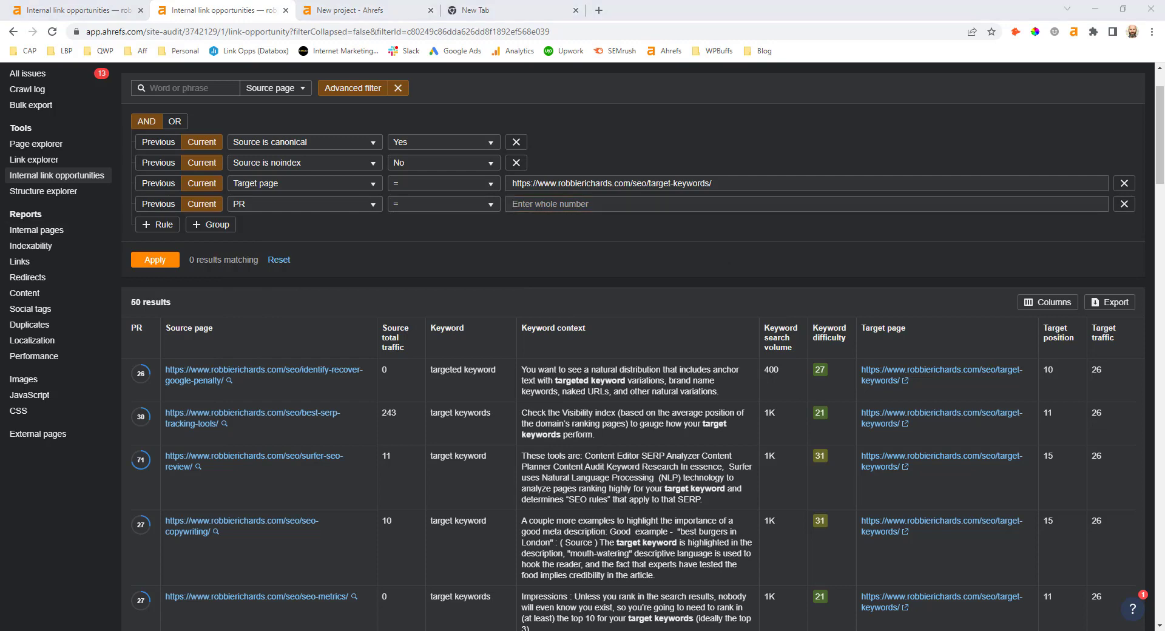
click(421, 210)
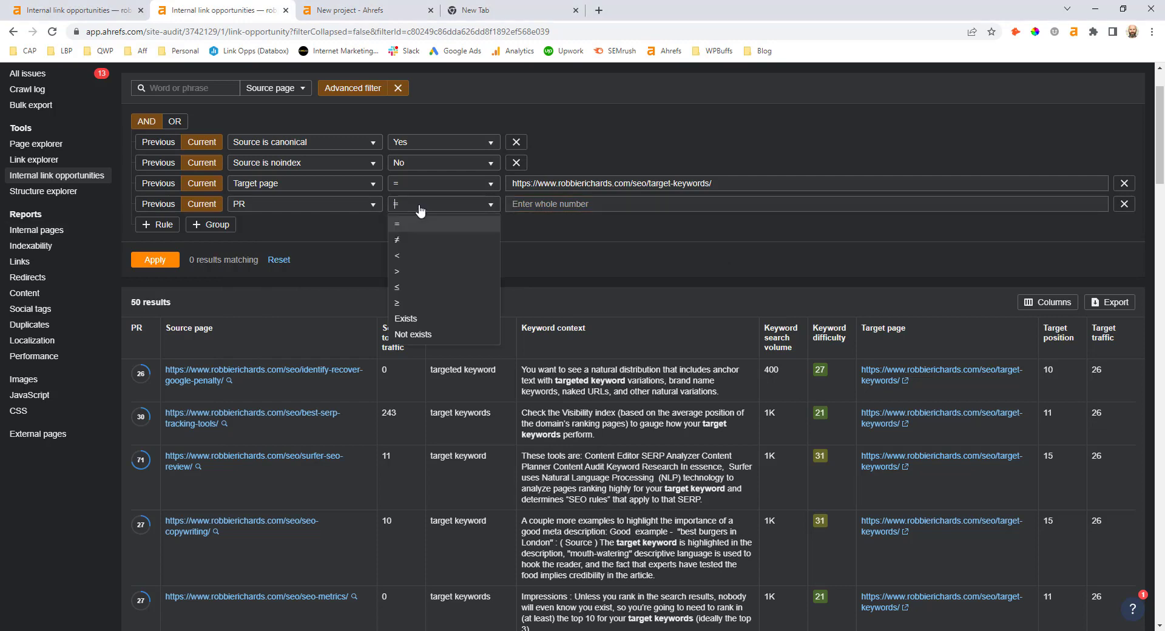
click(405, 302)
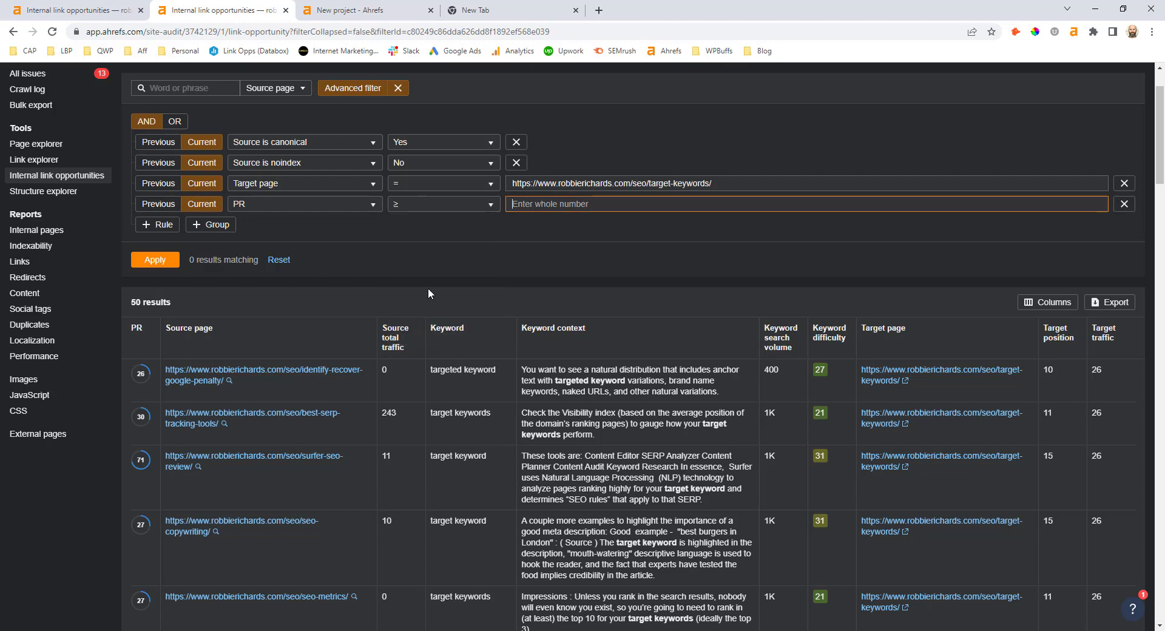
text(20)
Step: Add a Source total traffic > 50 rule and apply the filters, leaving 5 results
click(156, 225)
click(232, 226)
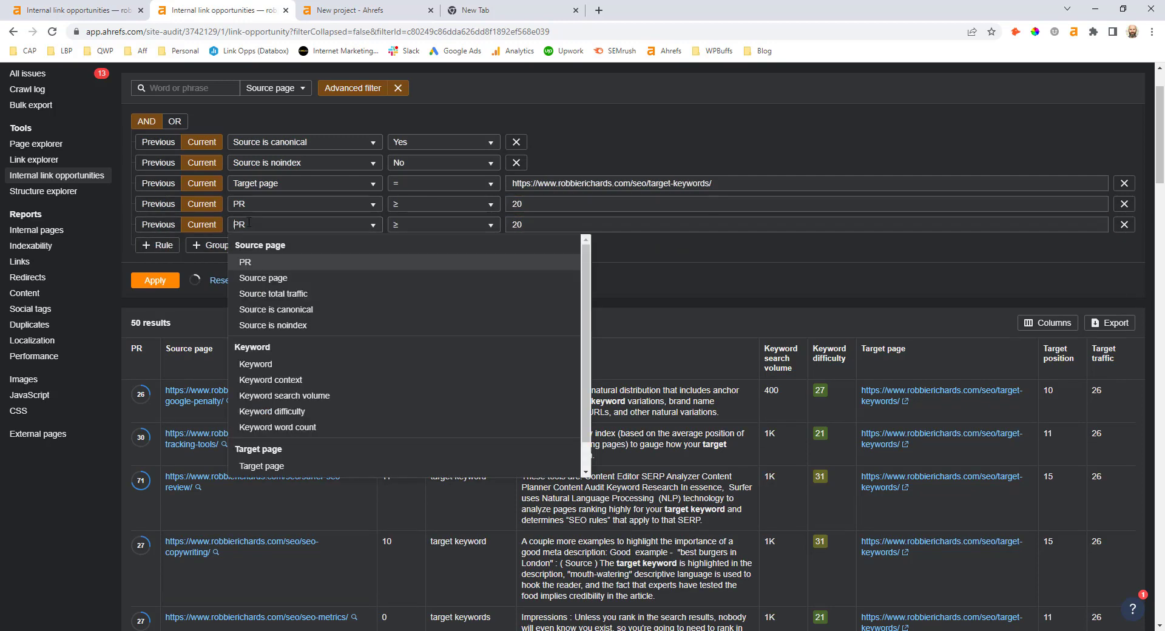
scroll(261, 340, down, 1)
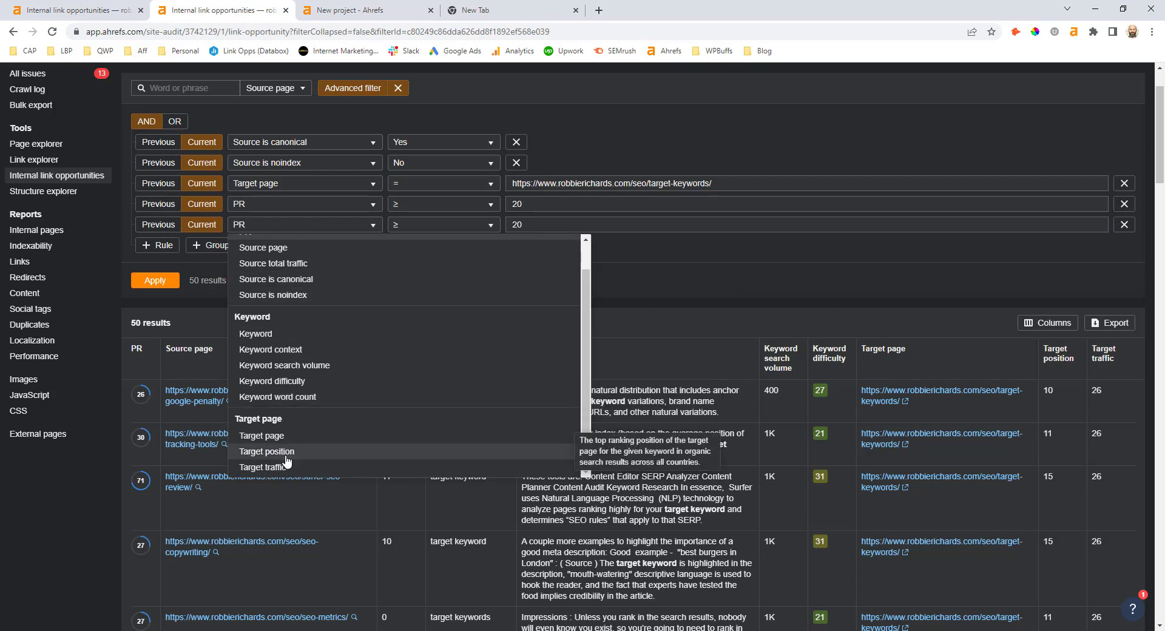
scroll(287, 434, up, 1)
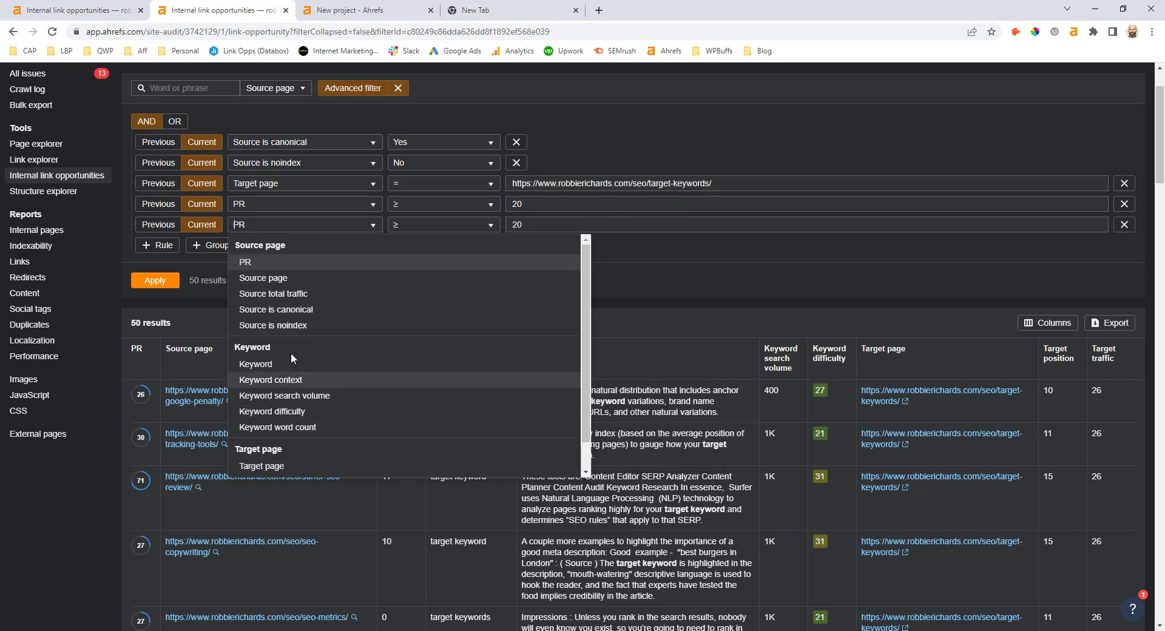
click(293, 294)
click(429, 223)
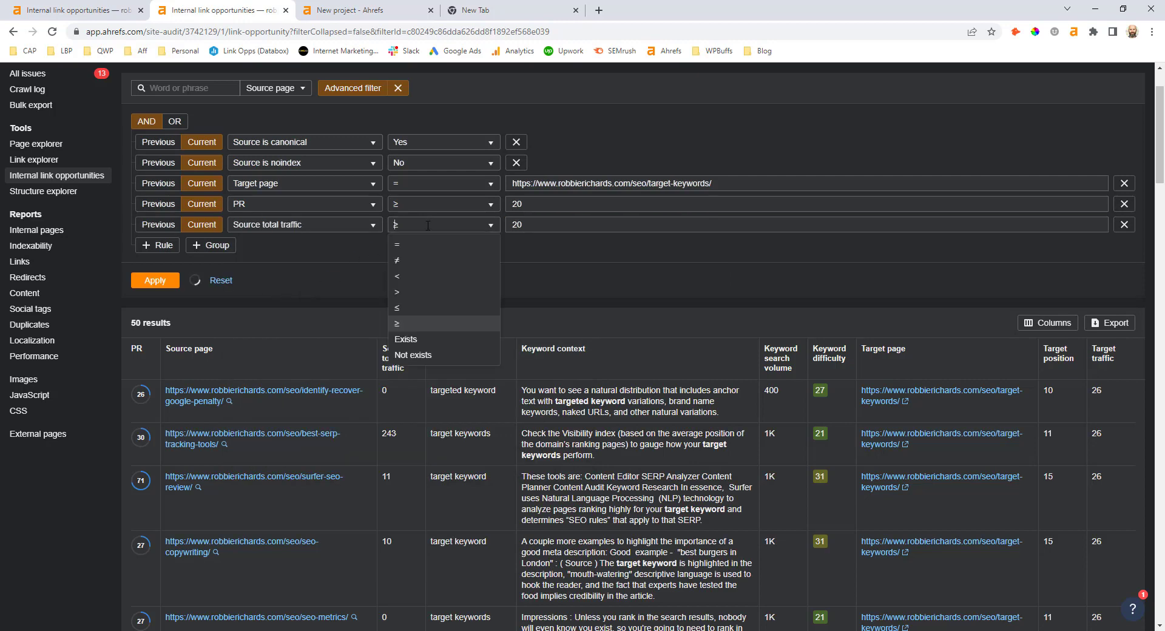
click(412, 292)
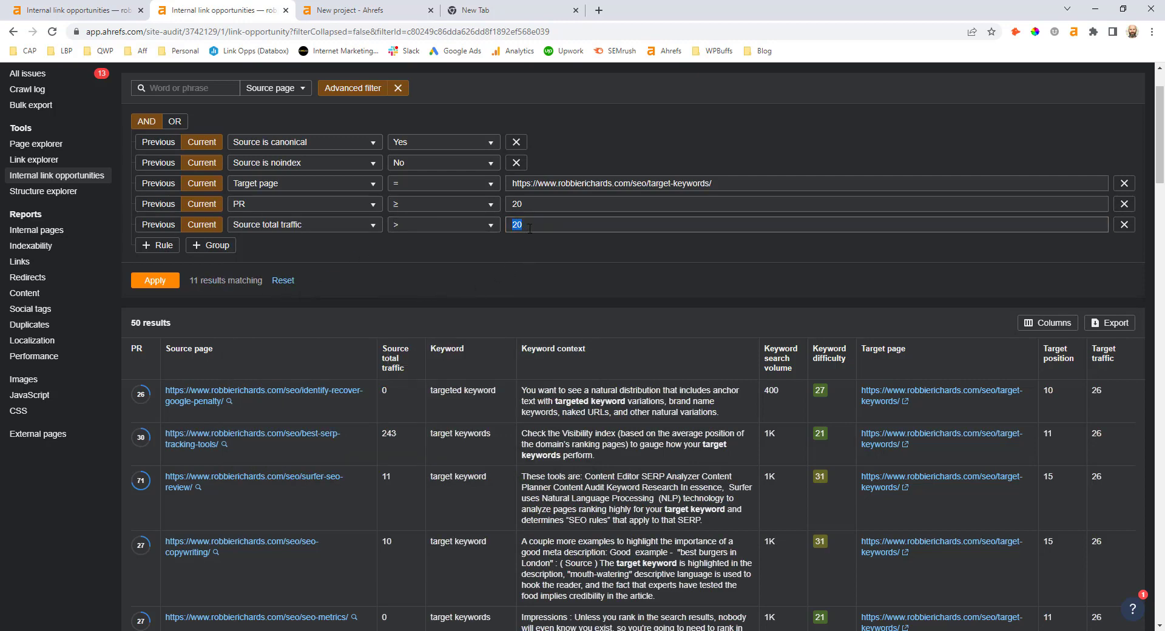
text(50)
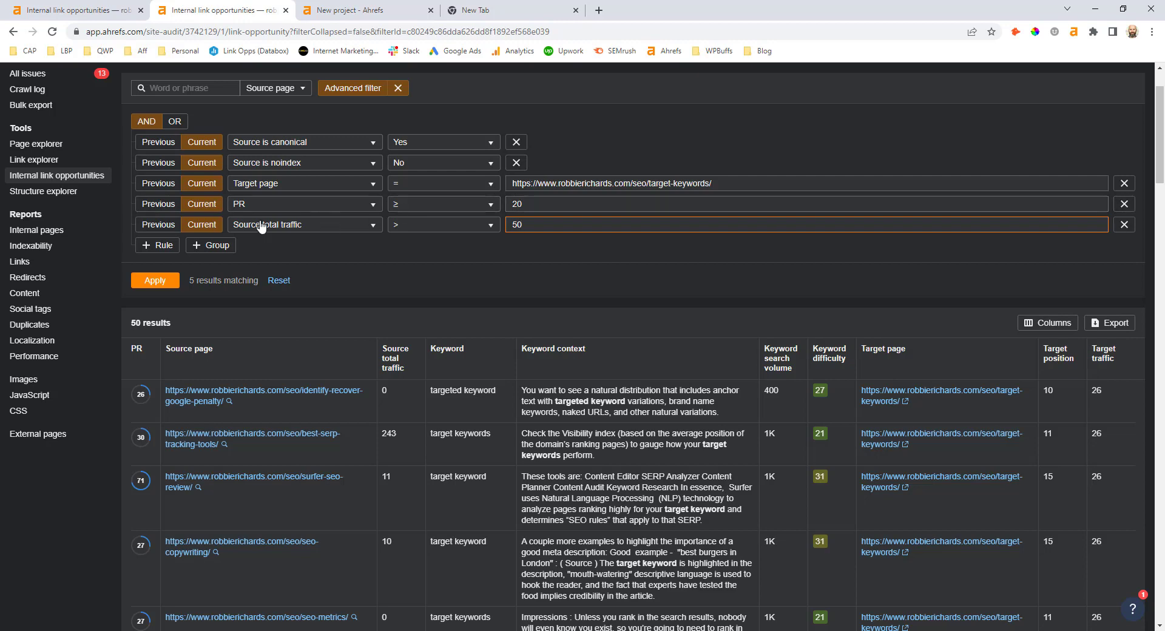
click(146, 281)
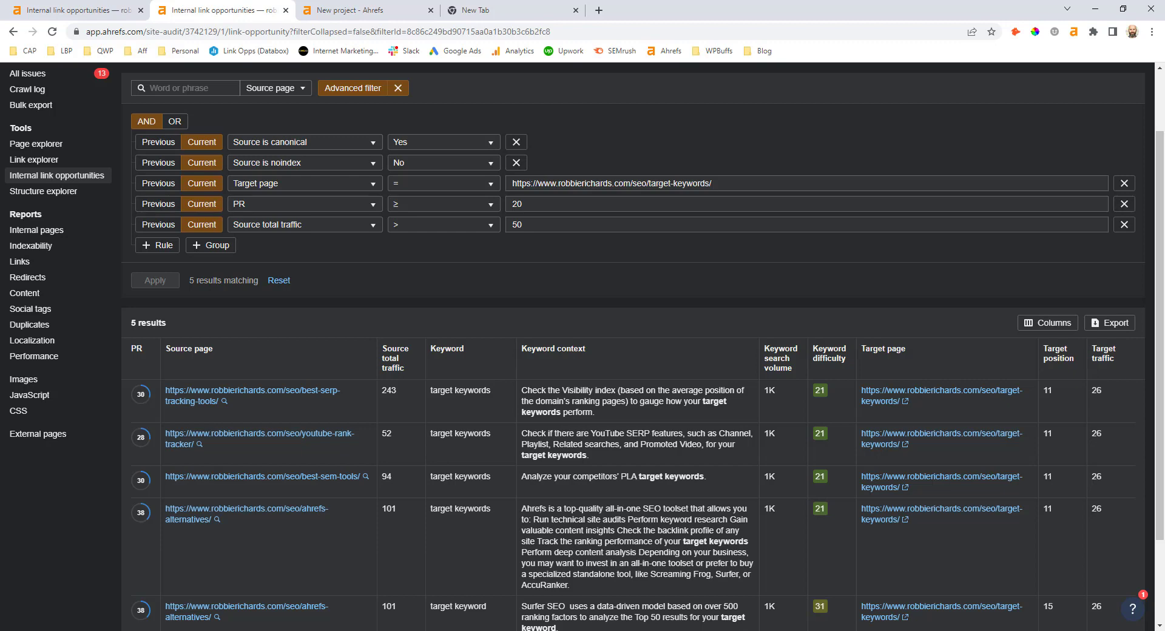
Step: Add and apply a Target position ≤ 10 rule, listing 48 opportunities
scroll(289, 350, down, 2)
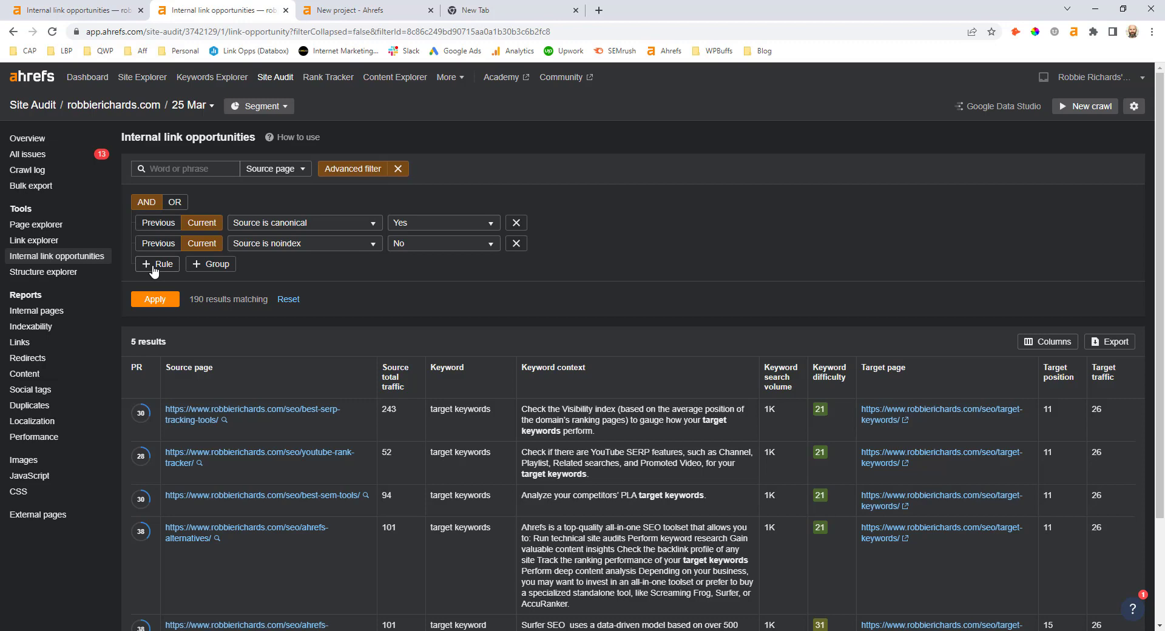
click(154, 265)
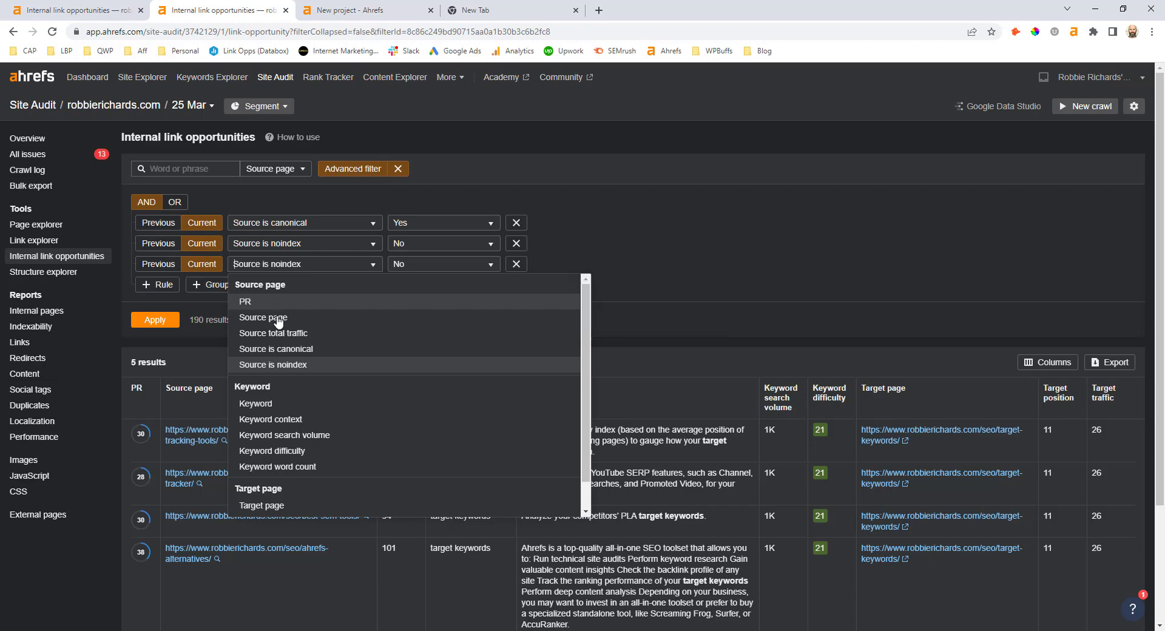
scroll(274, 334, down, 1)
click(274, 491)
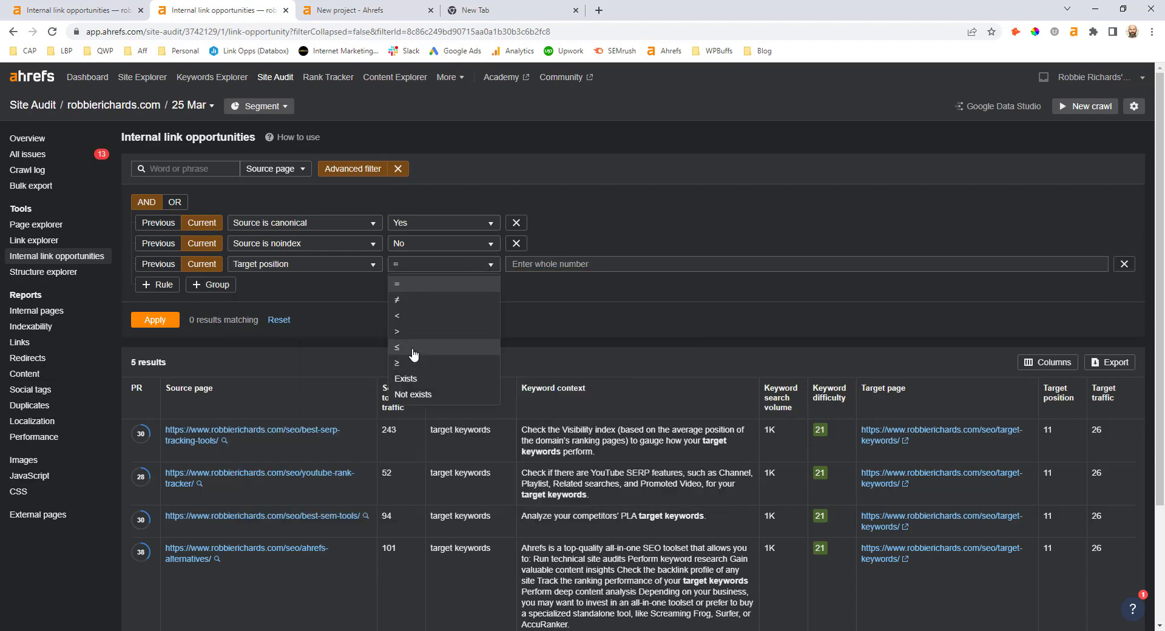
click(412, 348)
text(10)
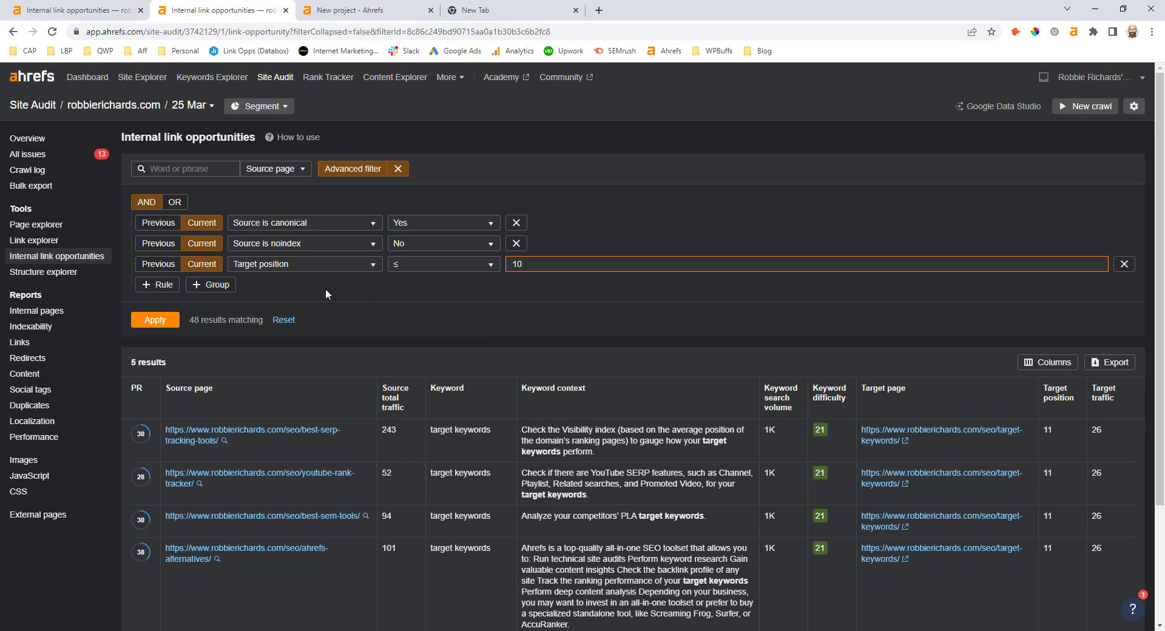
click(150, 325)
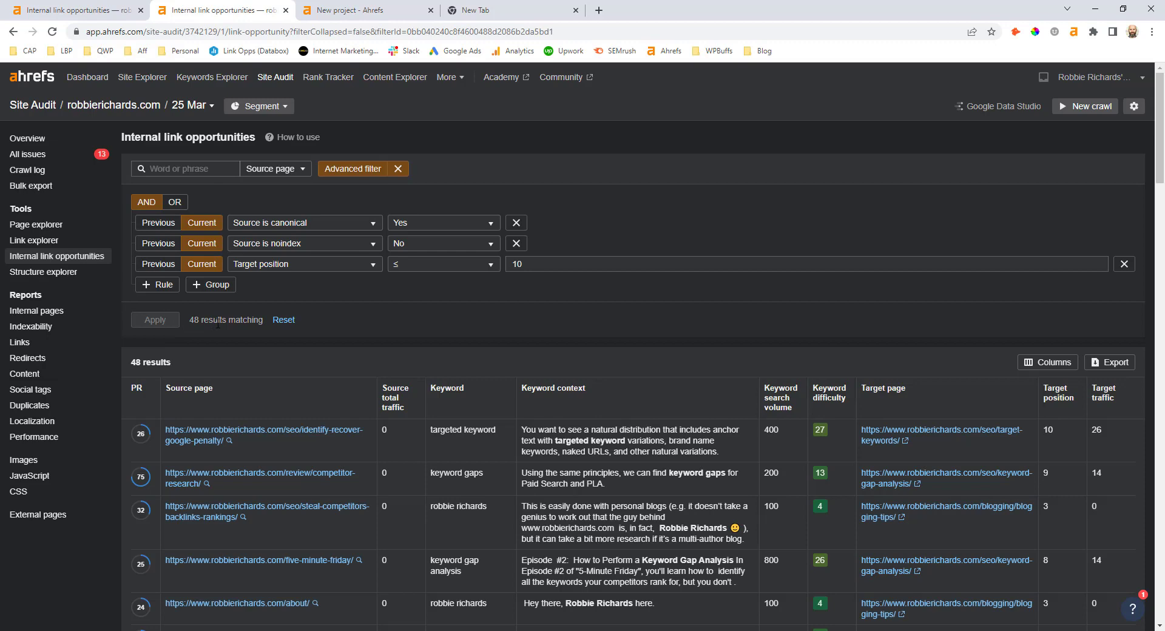
Step: Sort the 48 results ascending by the Target page column and scroll through them
scroll(242, 327, down, 3)
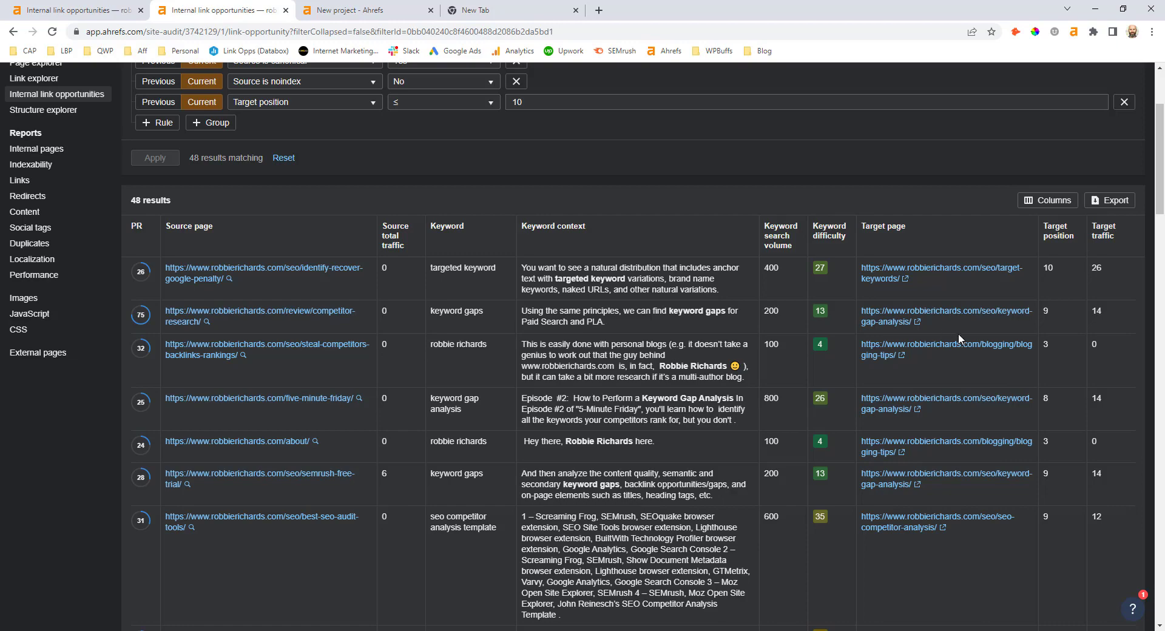
scroll(958, 333, up, 1)
click(892, 313)
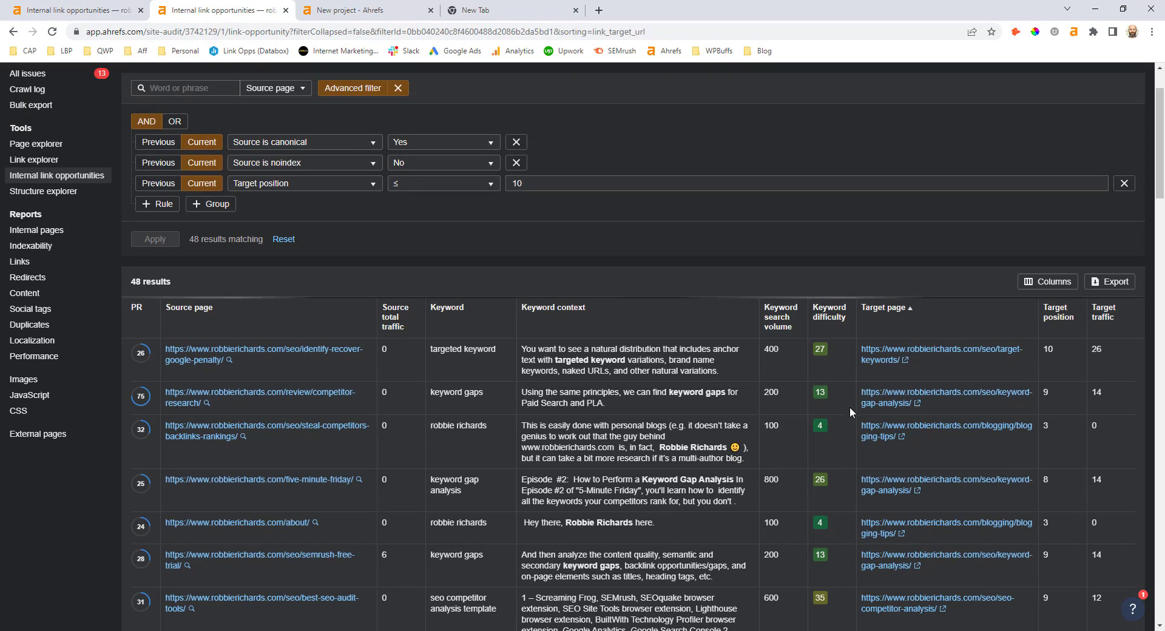
scroll(939, 241, down, 1)
scroll(940, 239, down, 6)
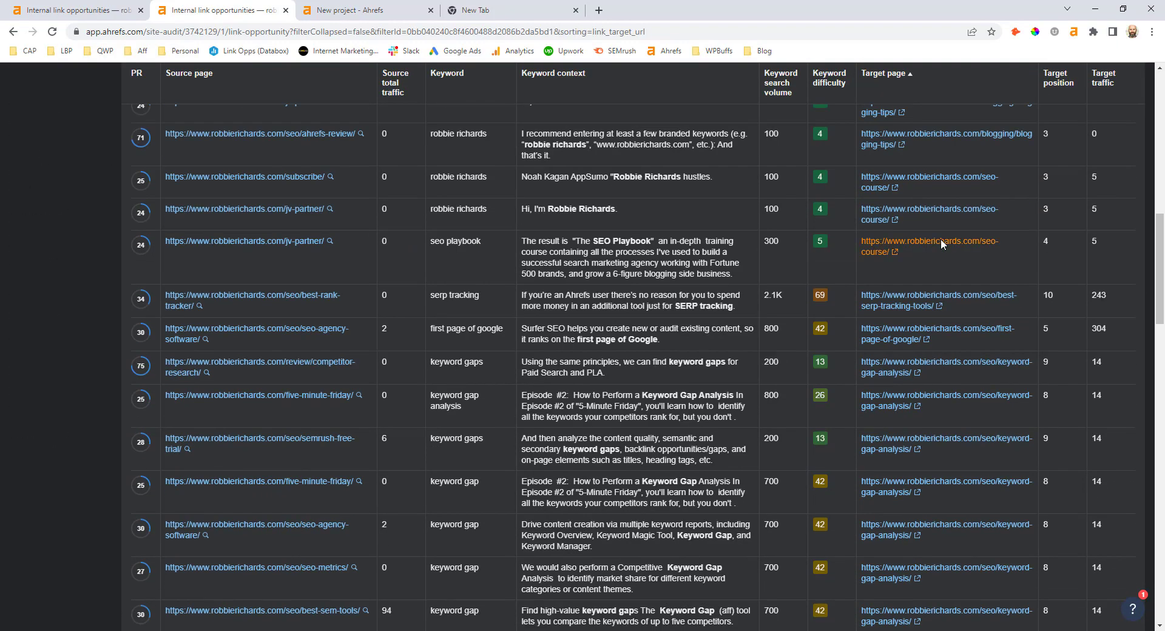
scroll(942, 243, down, 2)
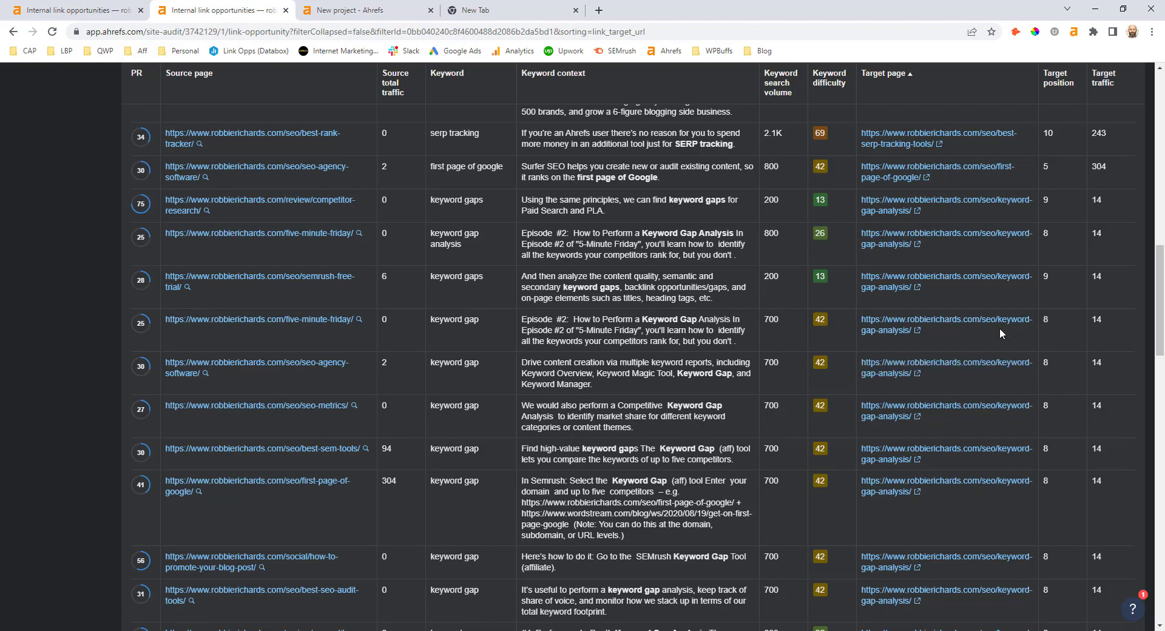
scroll(154, 328, up, 15)
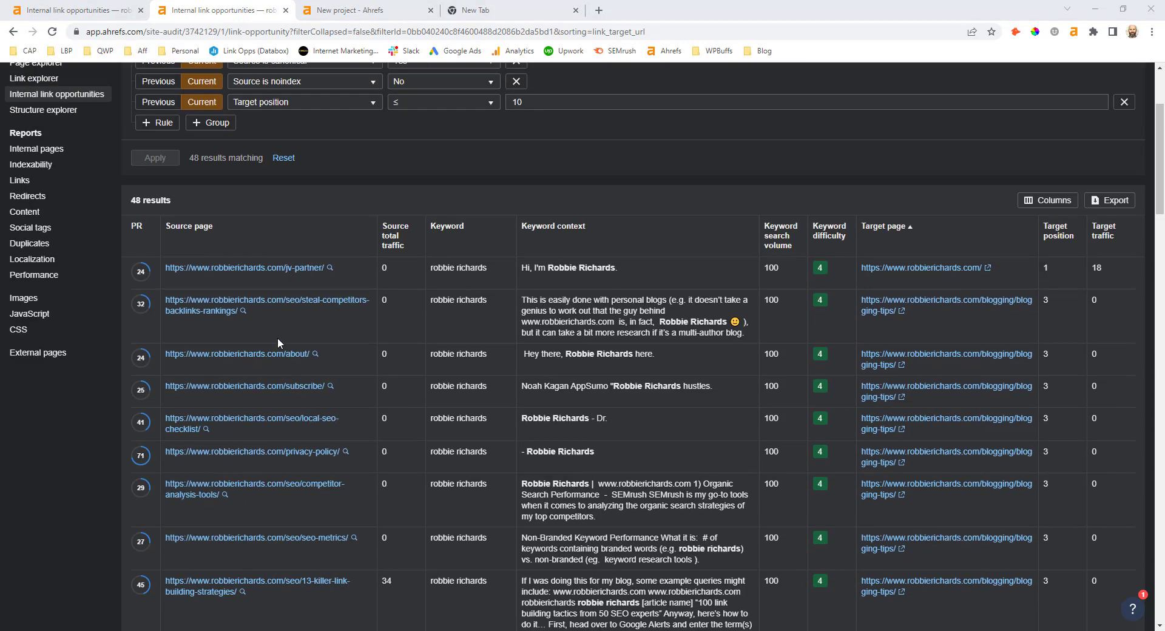
scroll(278, 337, up, 3)
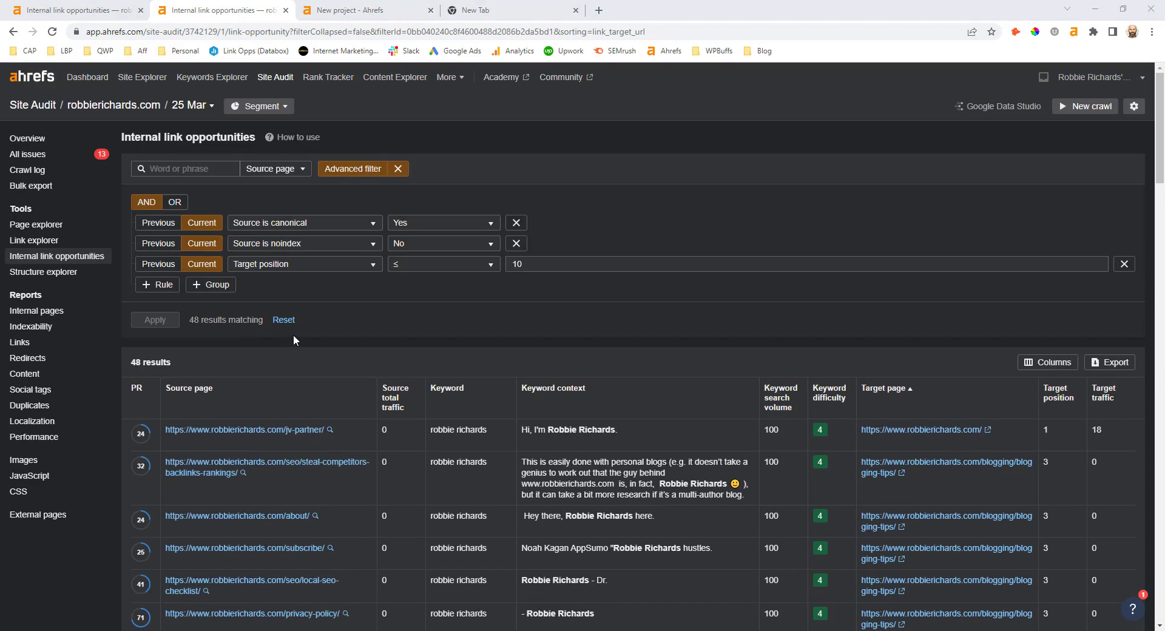
Step: Remove the Target position rule, sort by Source page ascending, and scroll through the grouped suggestions
click(1124, 267)
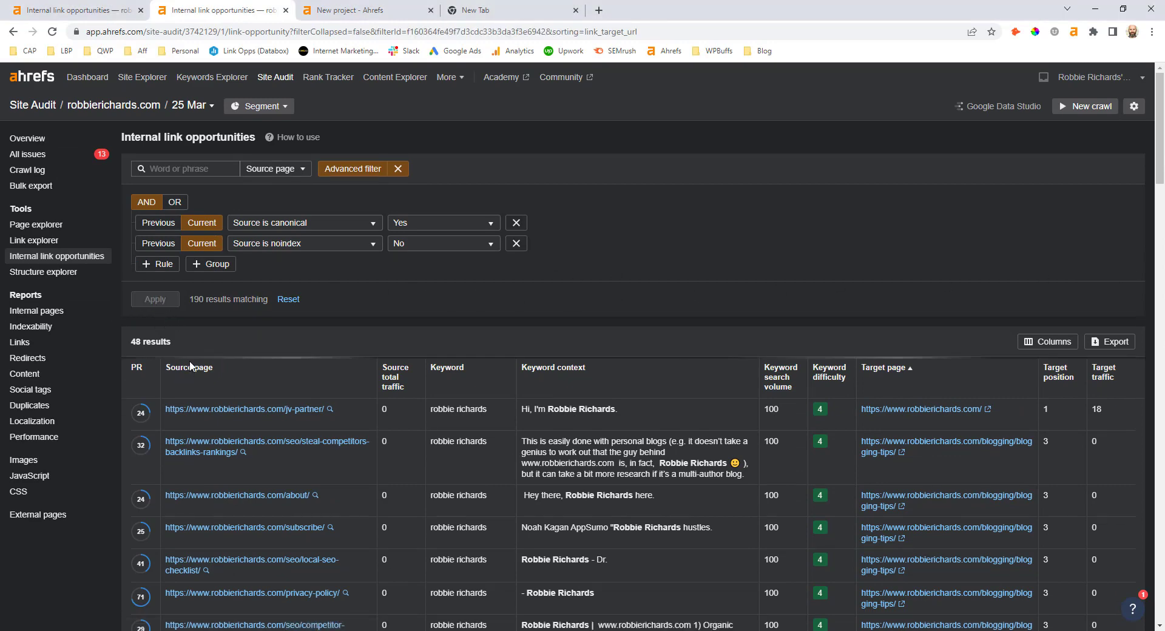
scroll(275, 336, down, 1)
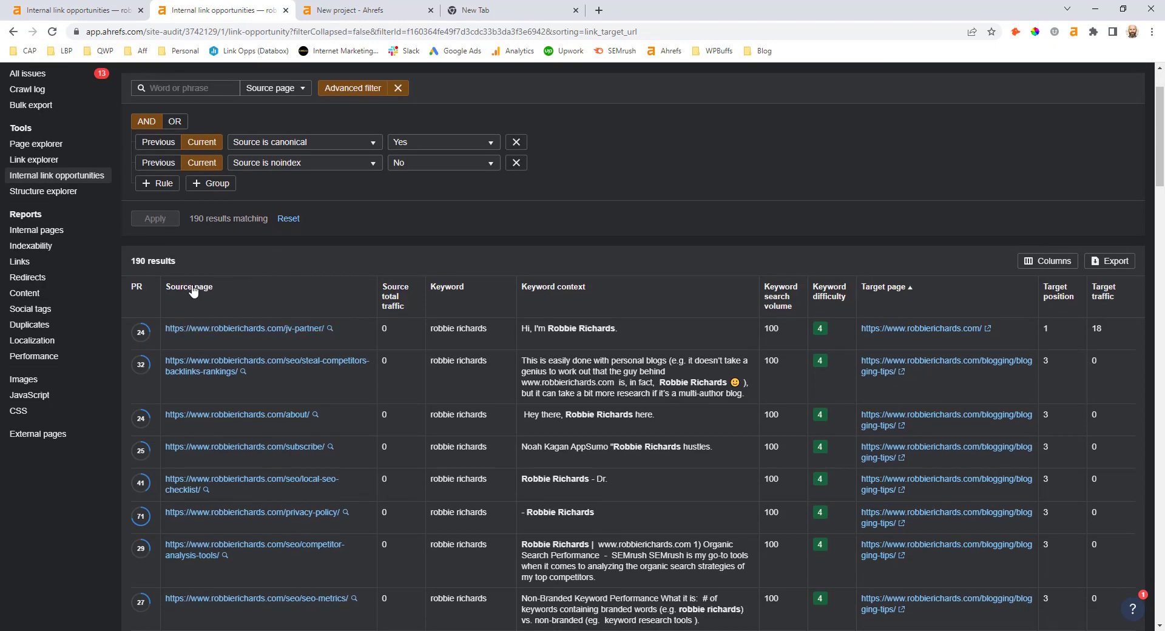
click(192, 292)
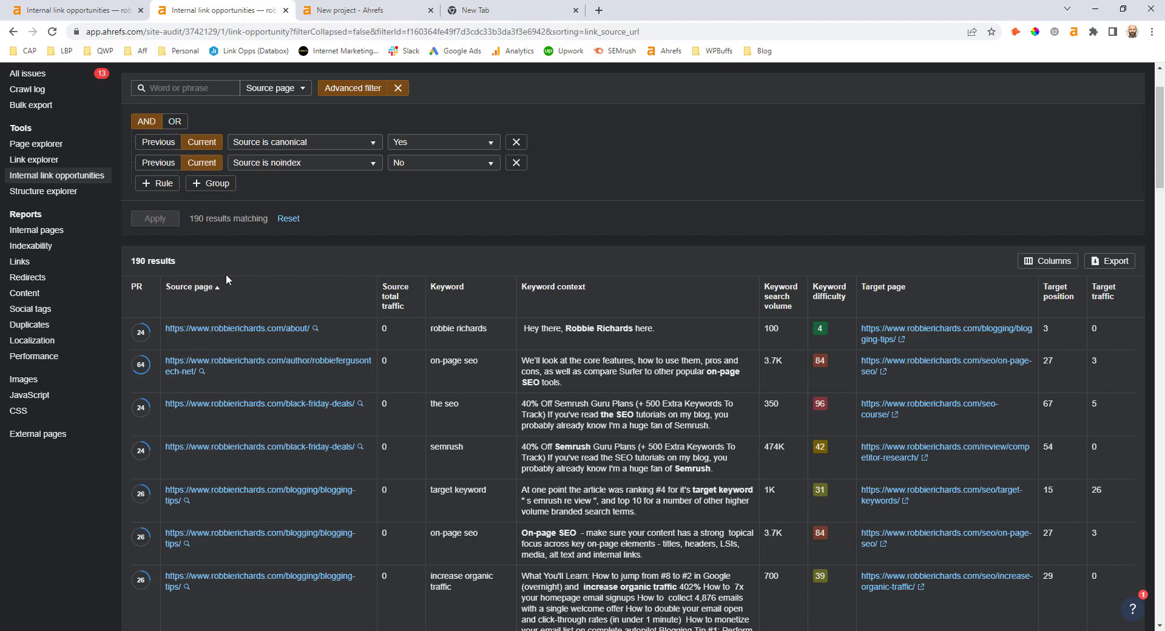
scroll(226, 279, down, 1)
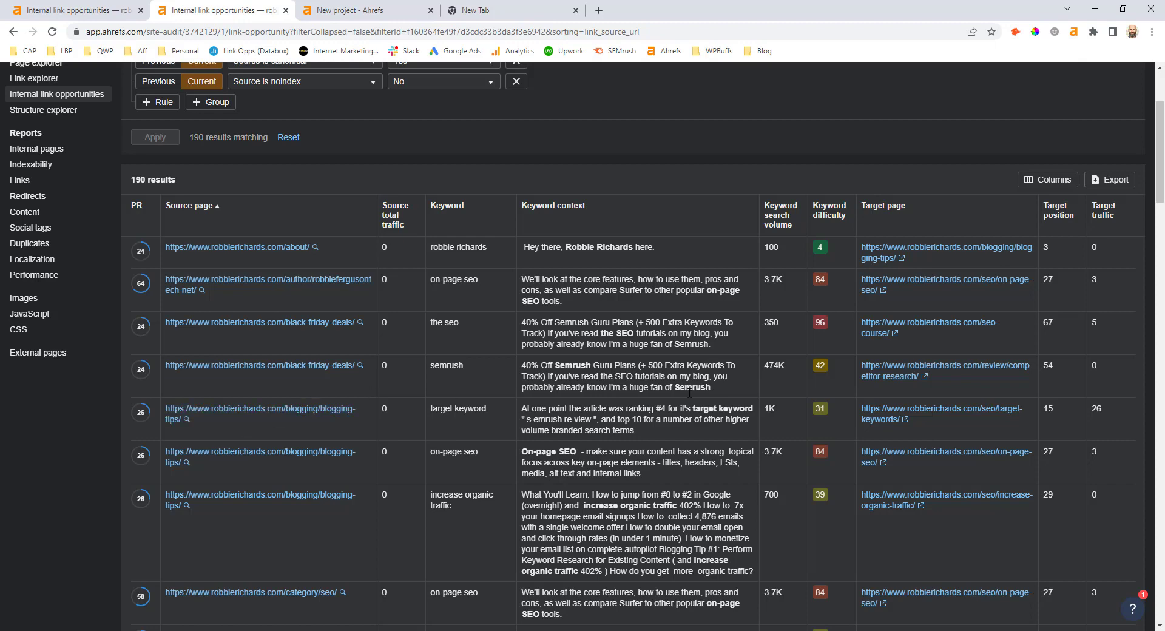
scroll(346, 398, down, 2)
scroll(346, 404, down, 2)
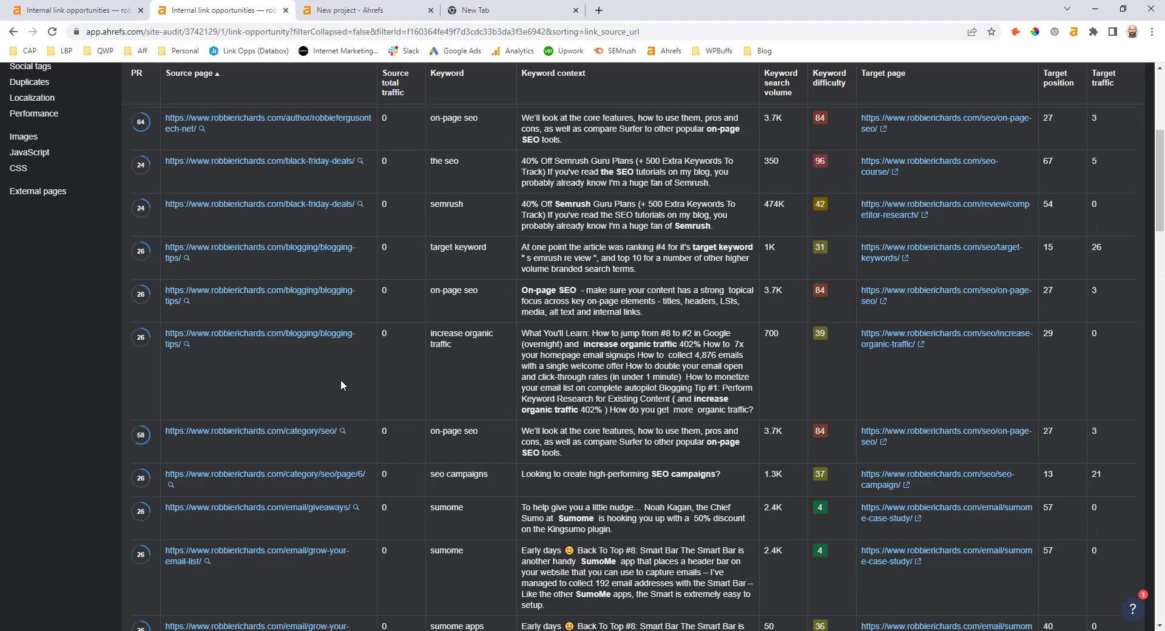
scroll(337, 376, down, 3)
scroll(337, 376, up, 5)
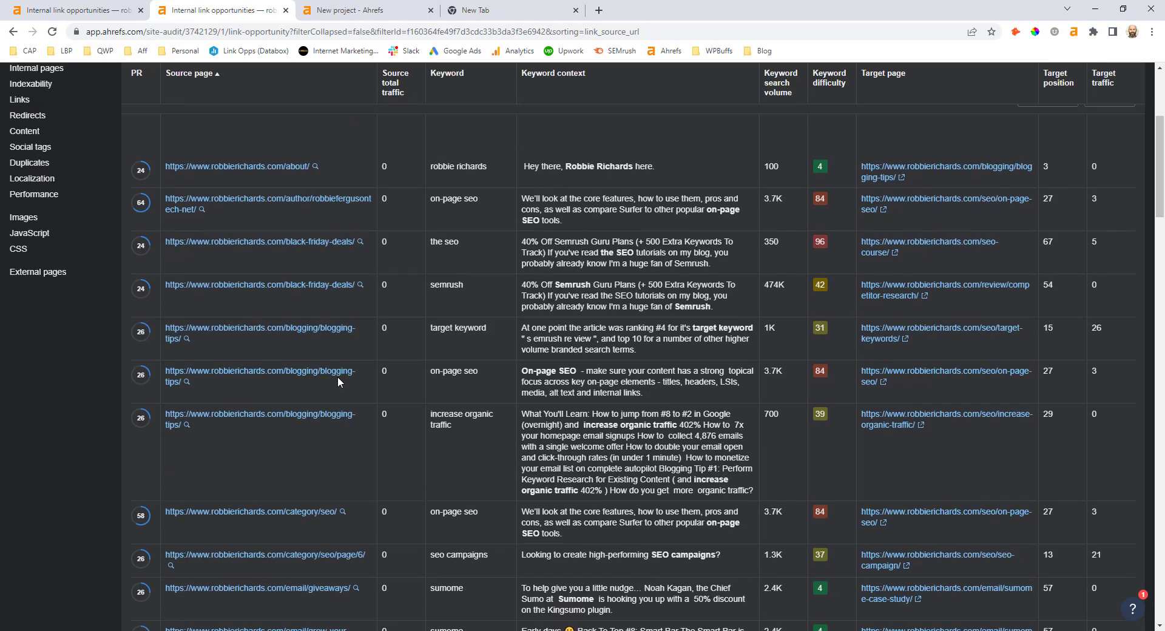
scroll(337, 376, down, 2)
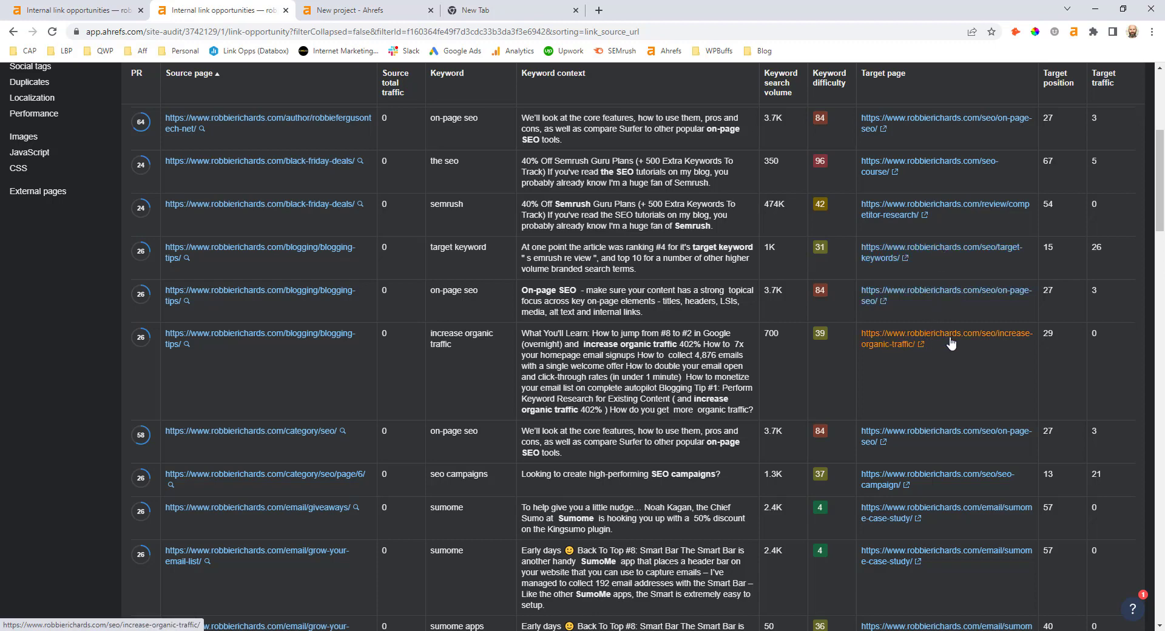
scroll(239, 318, up, 5)
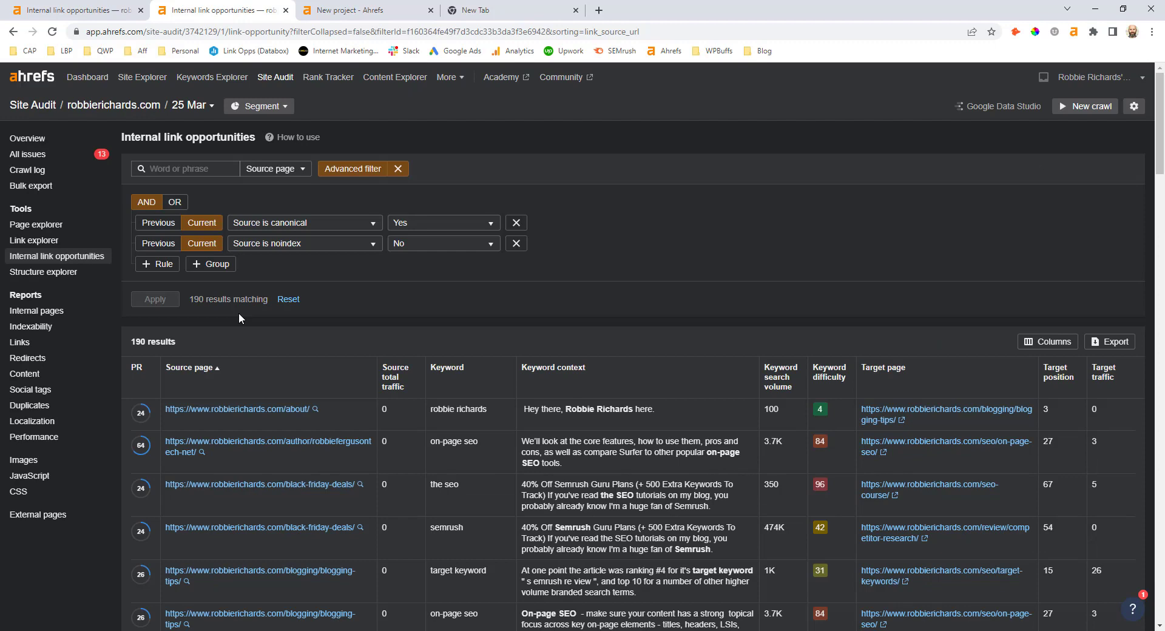